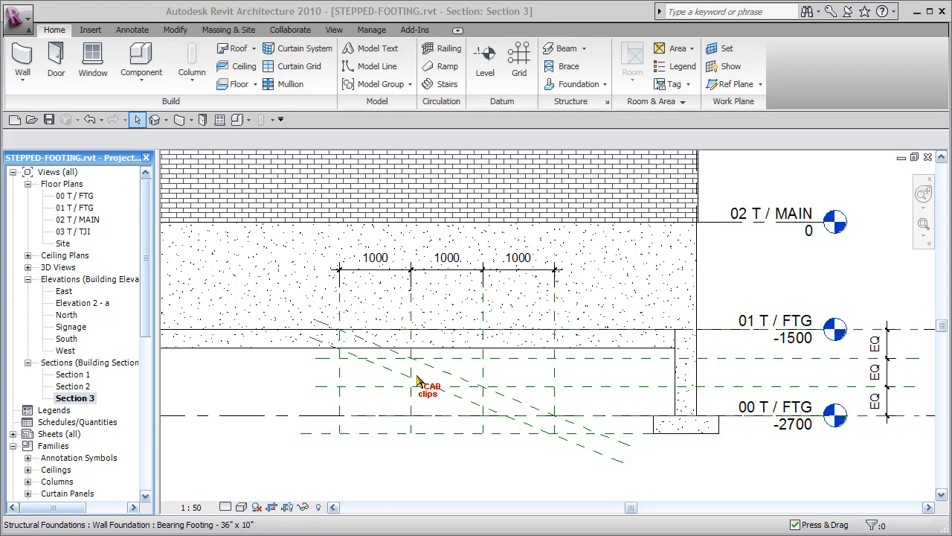
Step: In the 01 T / FTG floor plan, name the vertical reference plane beside grid 3 FOOTING FACE
double_click(72, 207)
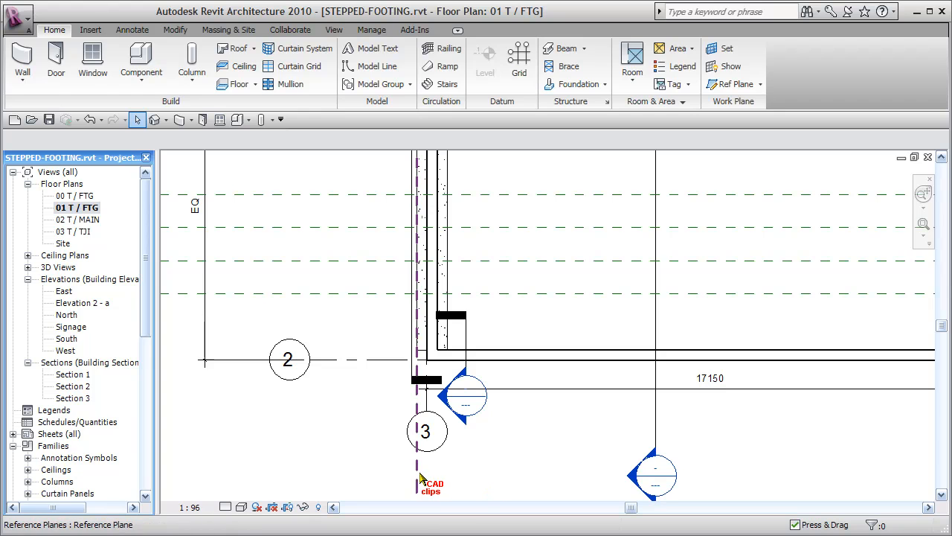
click(419, 476)
middle_drag(570, 449, 582, 418)
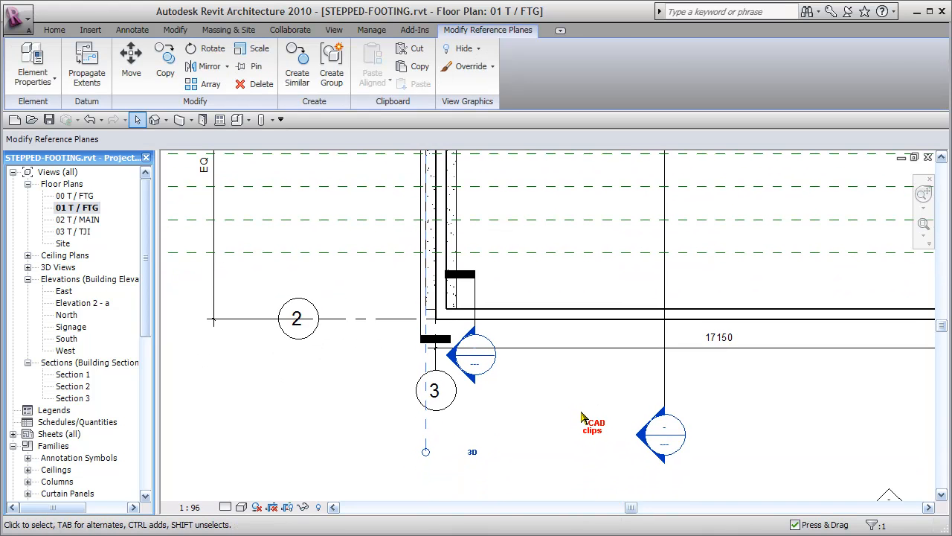
click(32, 65)
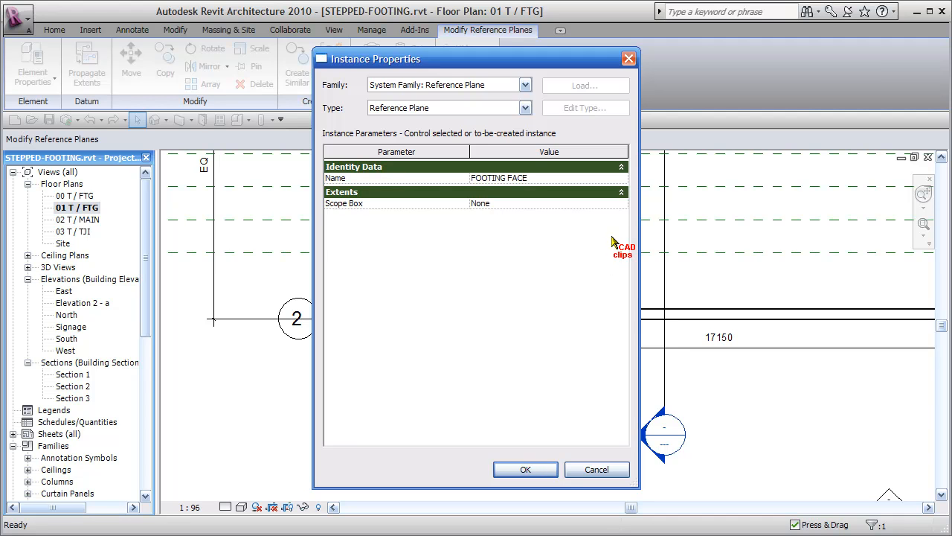
click(525, 469)
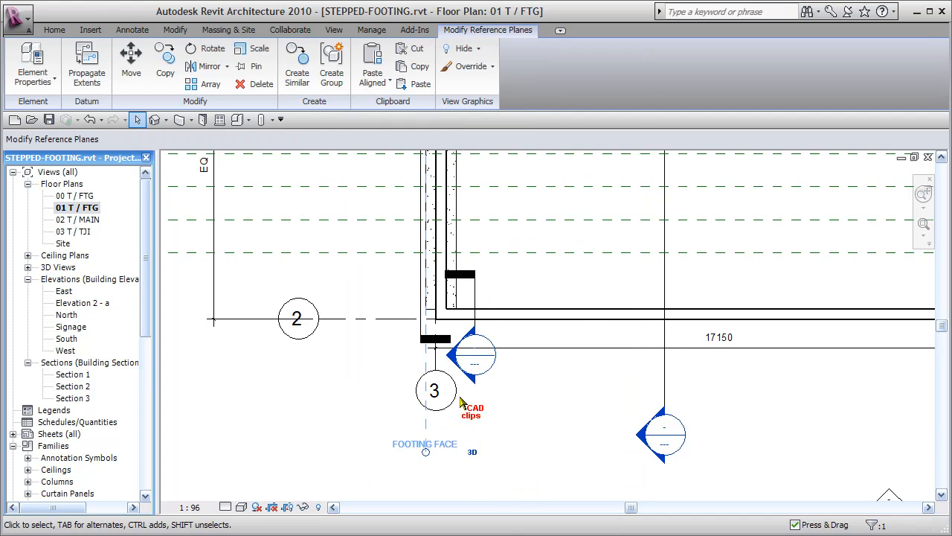
click(421, 357)
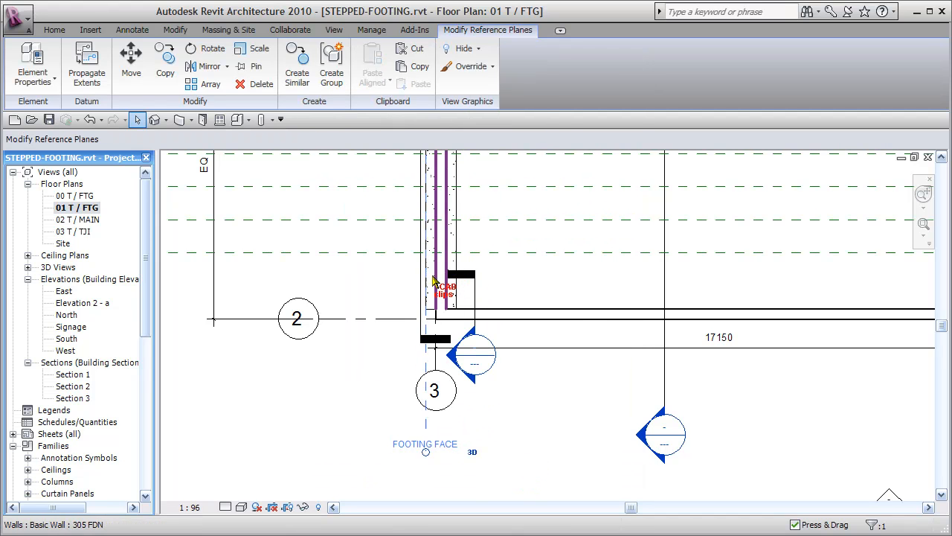
click(544, 419)
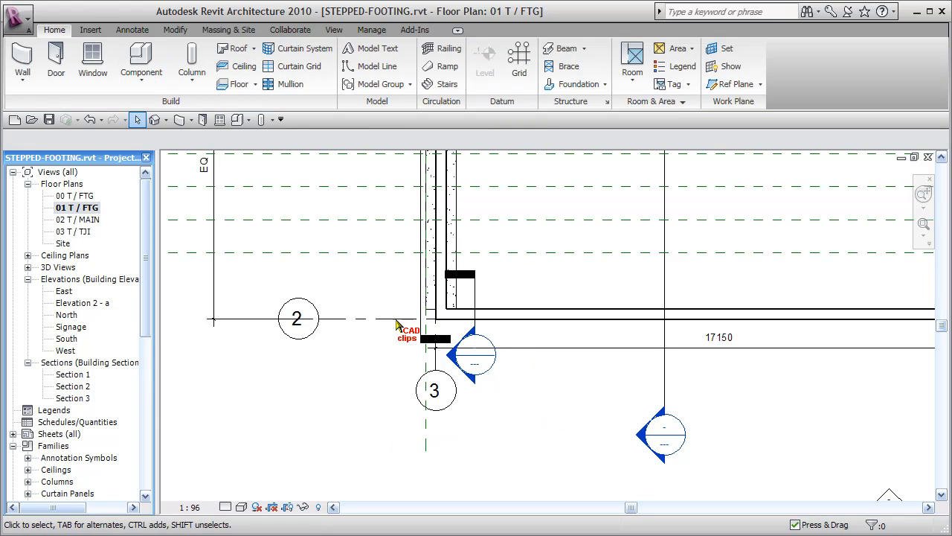
Step: Open the Section 3 view with the stepped reference plane layout
click(83, 399)
double_click(83, 398)
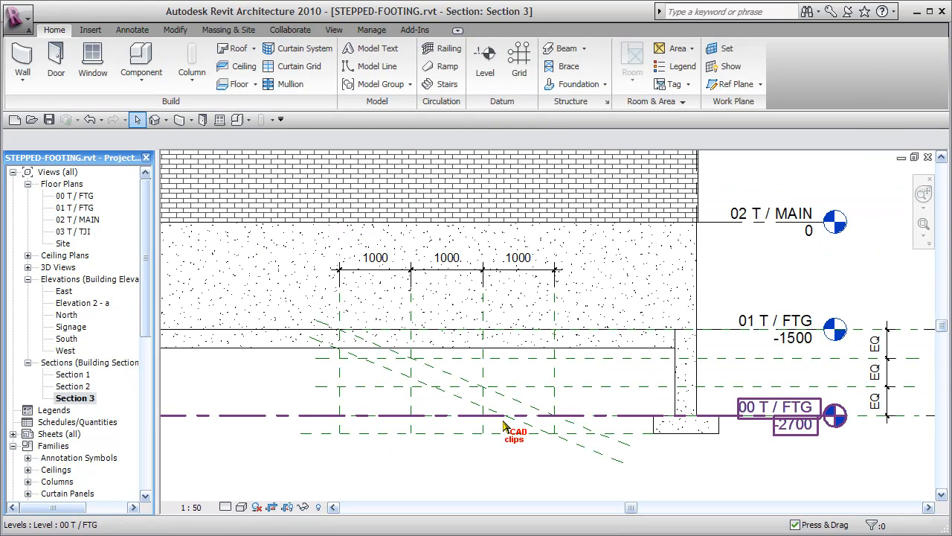
middle_drag(501, 446, 588, 444)
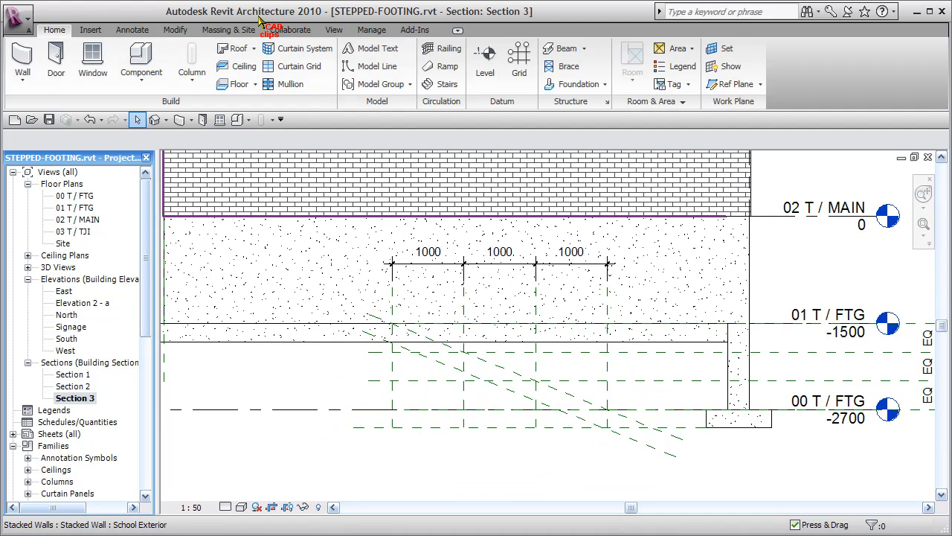
Step: Start an in-place model in the Structural Foundations category and name it STEPPED FOOTING
click(141, 82)
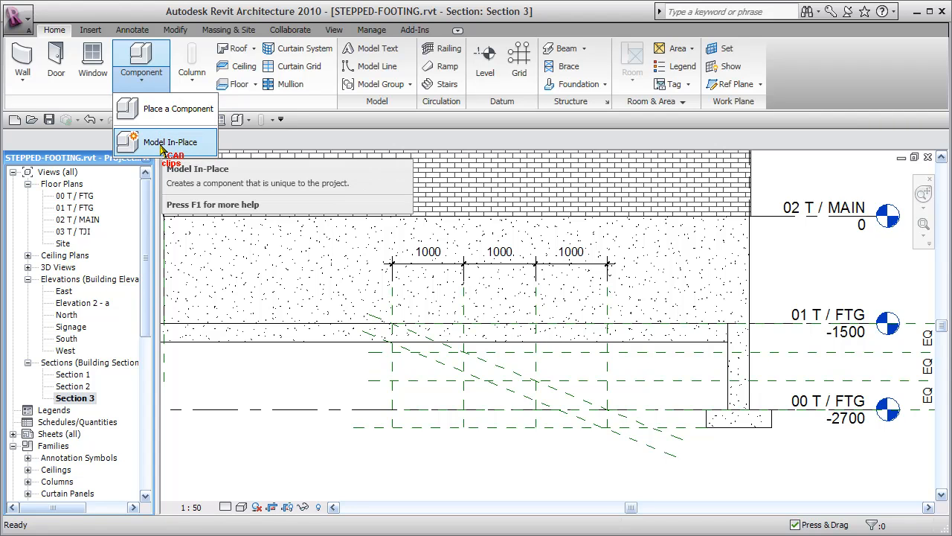
click(157, 147)
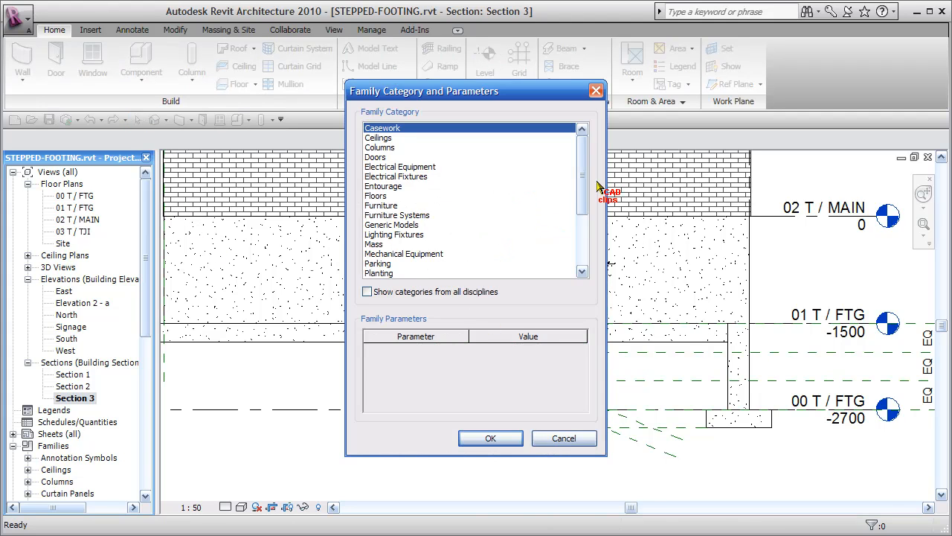
drag(586, 183, 591, 247)
click(443, 235)
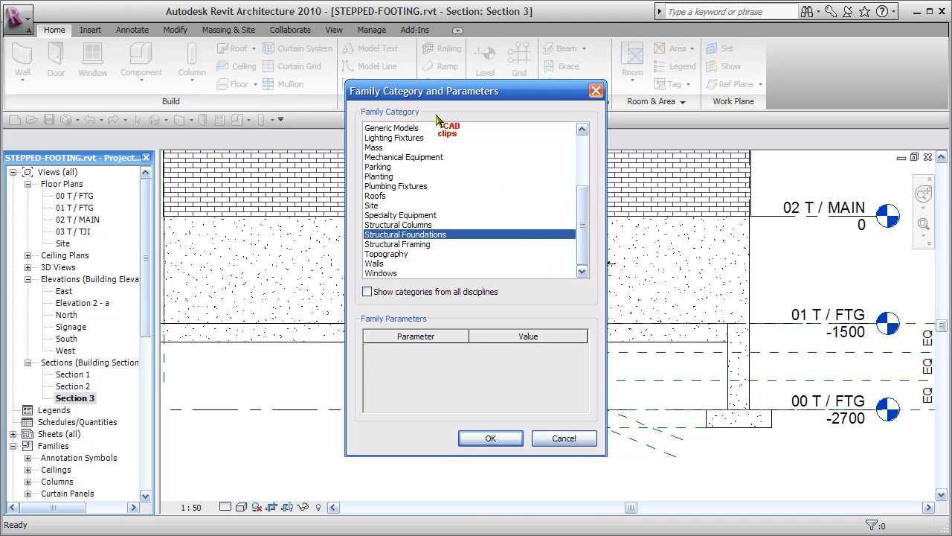
click(490, 438)
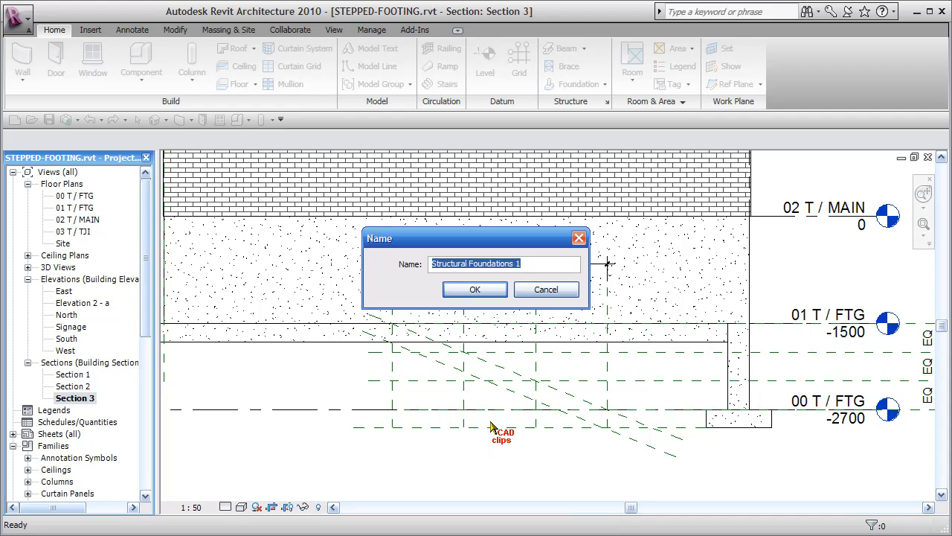
drag(549, 263, 331, 291)
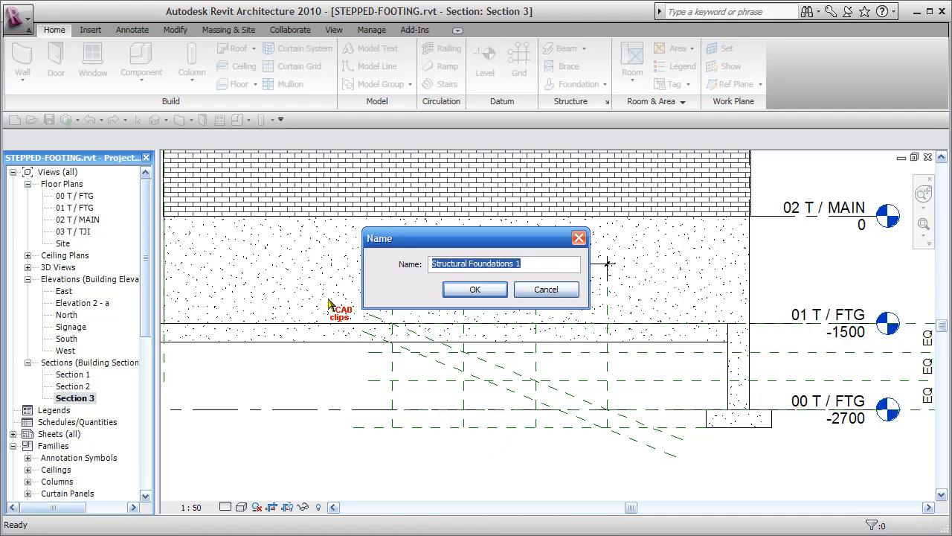
text(STEPPED FOOTING)
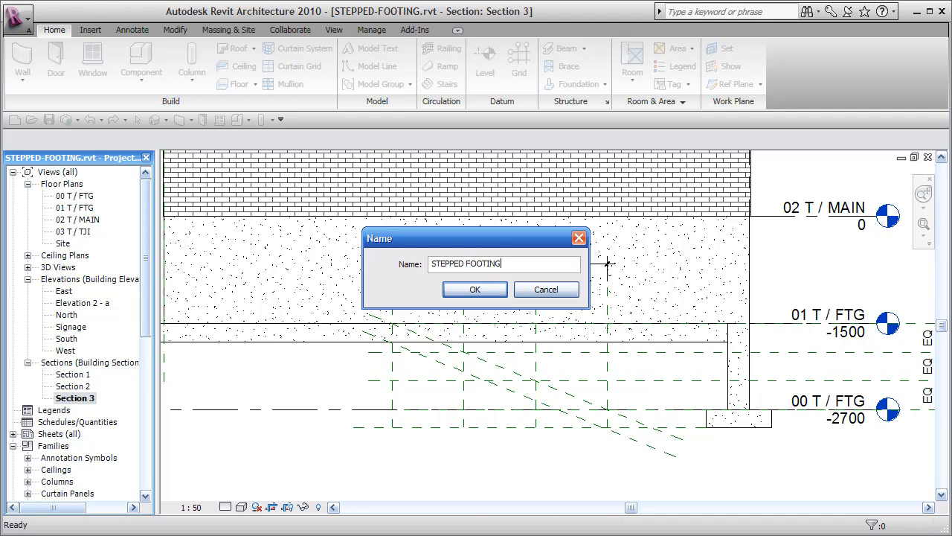
click(466, 291)
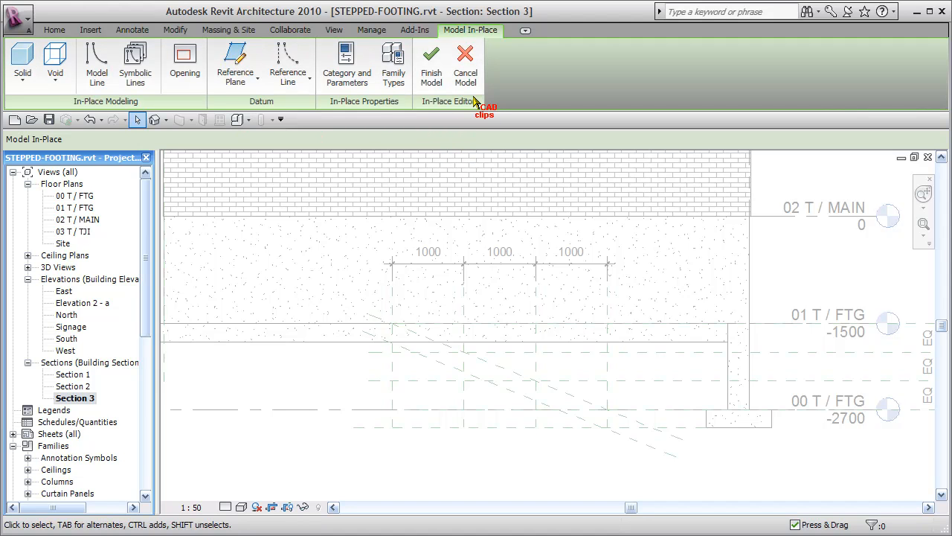
Step: Set the work plane to Reference Plane : FOOTING FACE
click(54, 31)
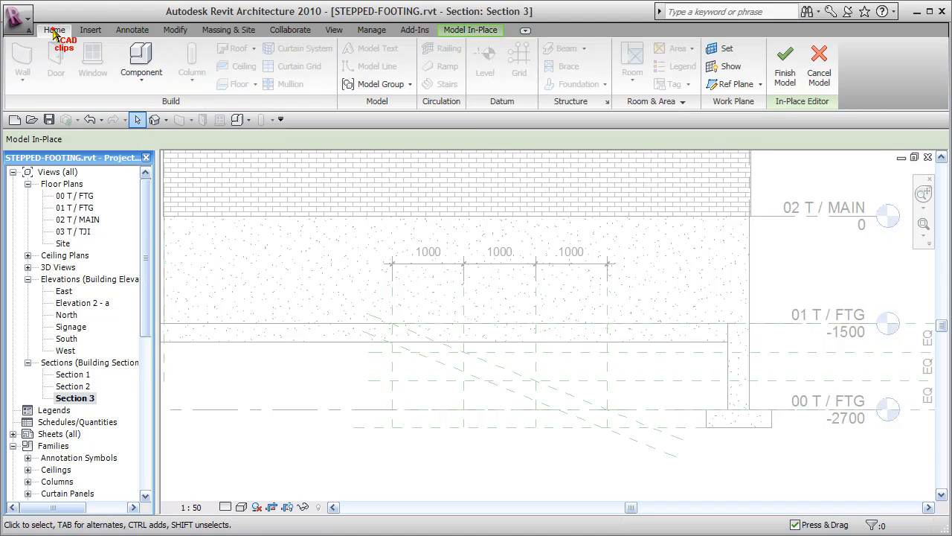
click(727, 51)
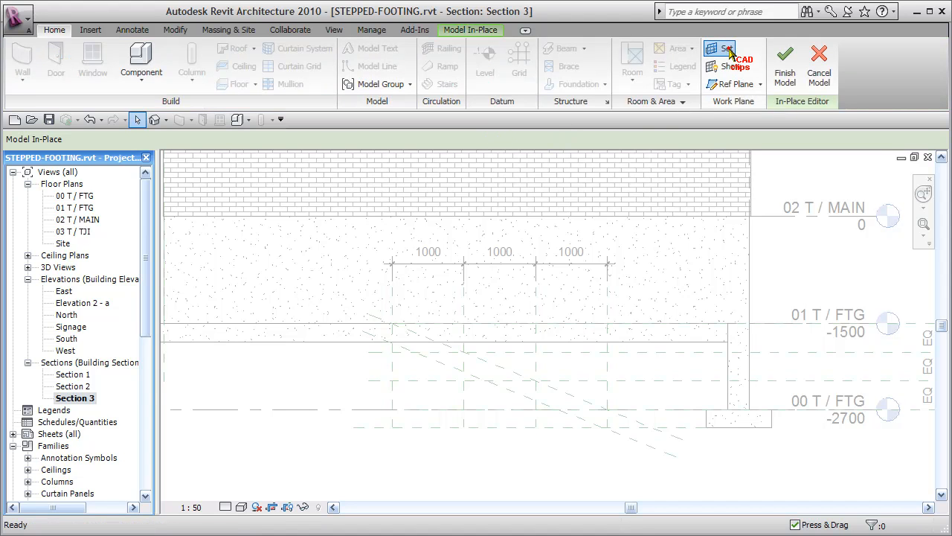
click(599, 275)
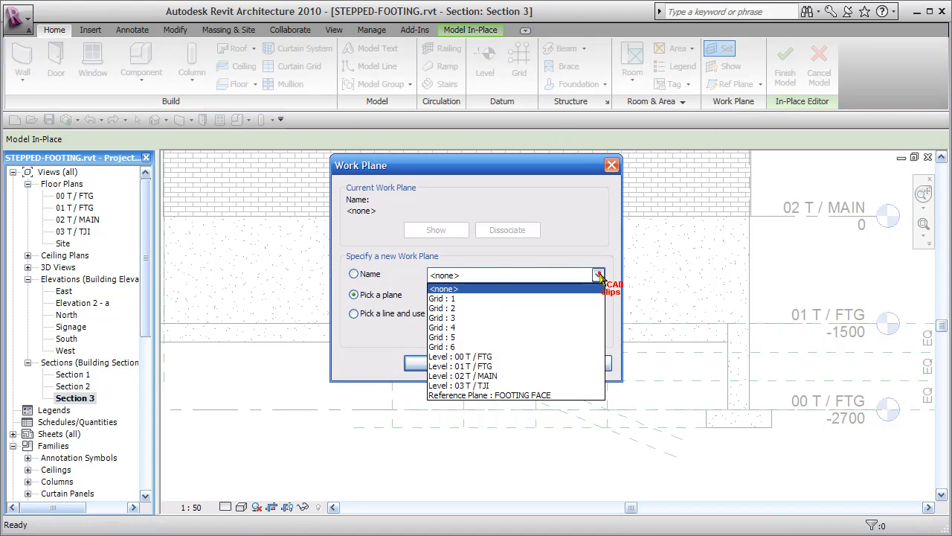
click(531, 395)
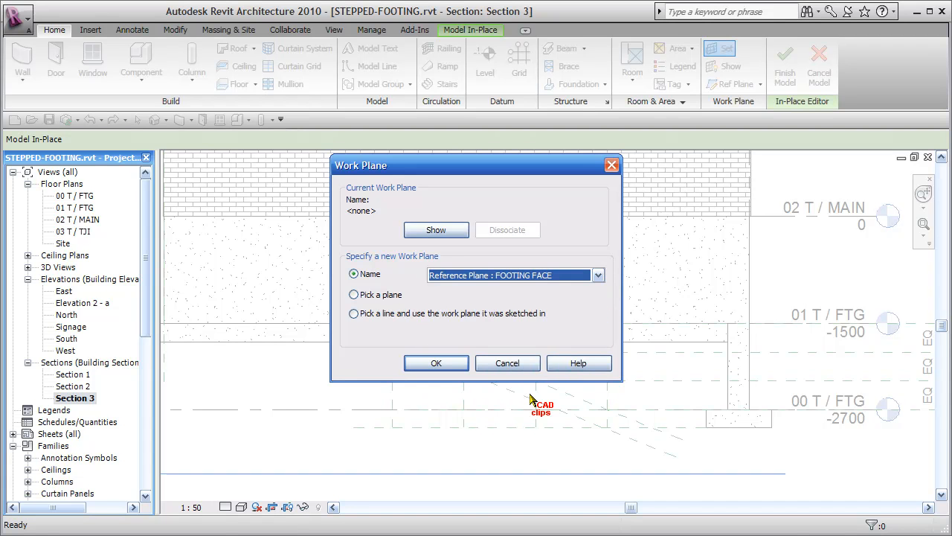
click(433, 364)
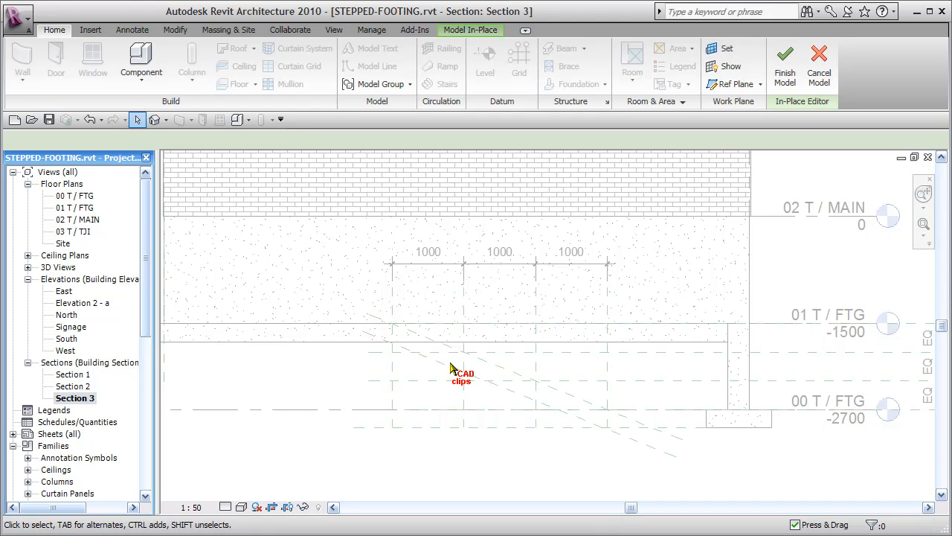
Step: Start a solid extrusion and sketch three chained steps along the reference planes, each 1000 across and 400 down, from 01 T / FTG to 00 T / FTG
click(473, 30)
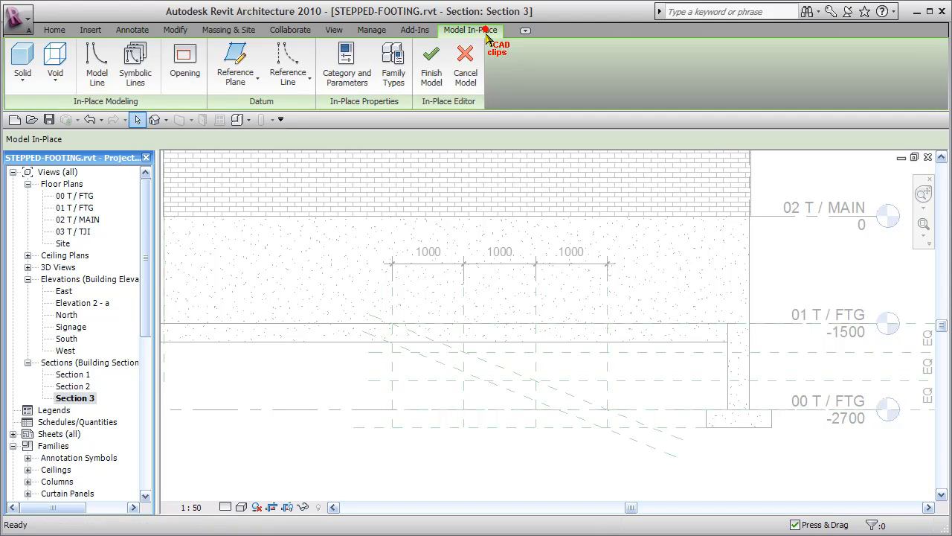
click(21, 50)
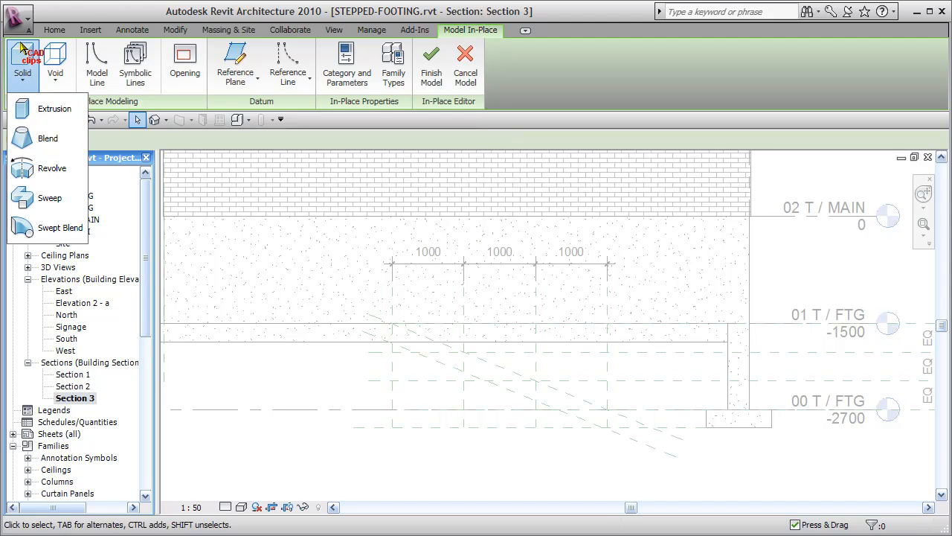
click(47, 111)
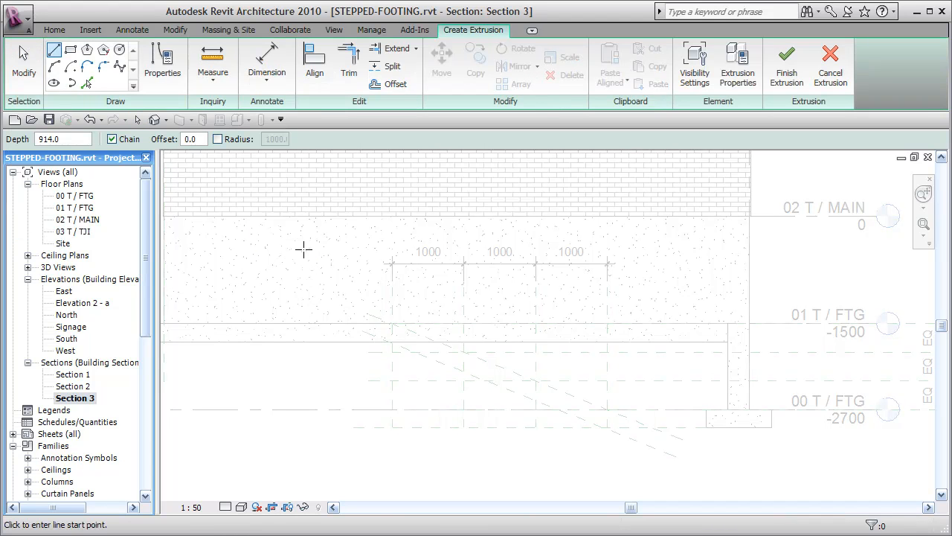
click(54, 50)
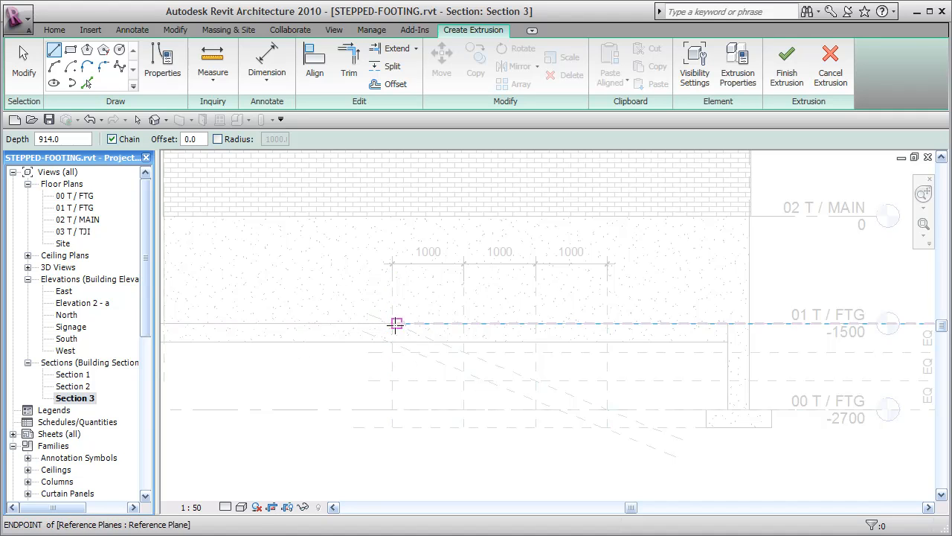
scroll(396, 325, up, 3)
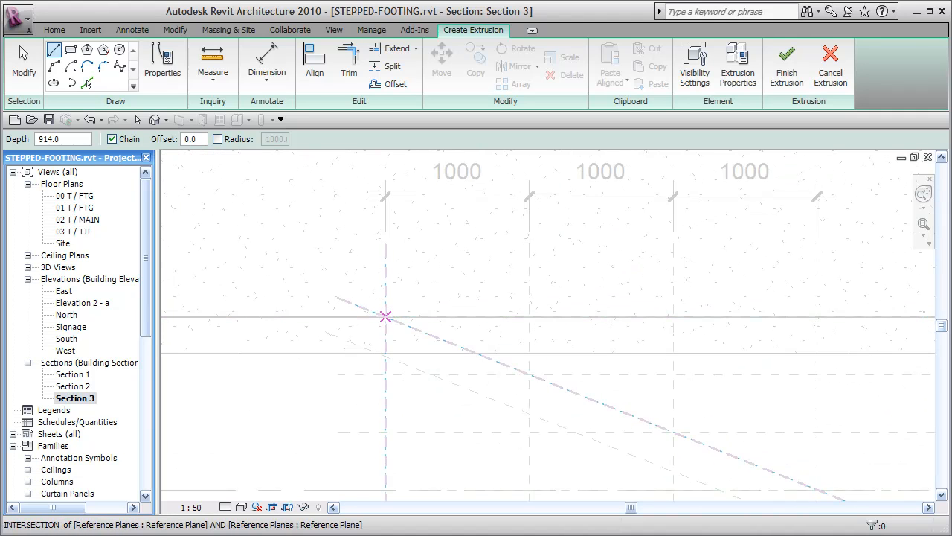
click(385, 316)
click(529, 317)
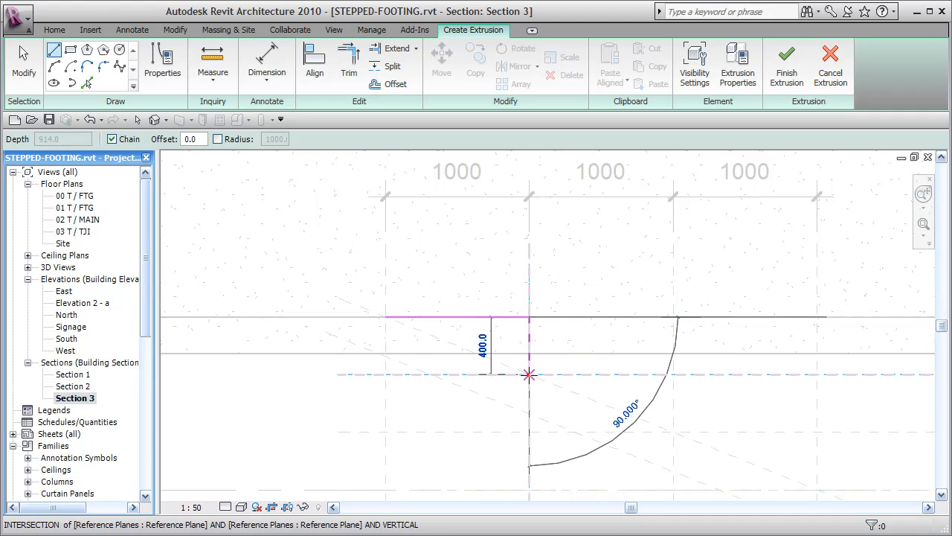
click(529, 374)
click(674, 374)
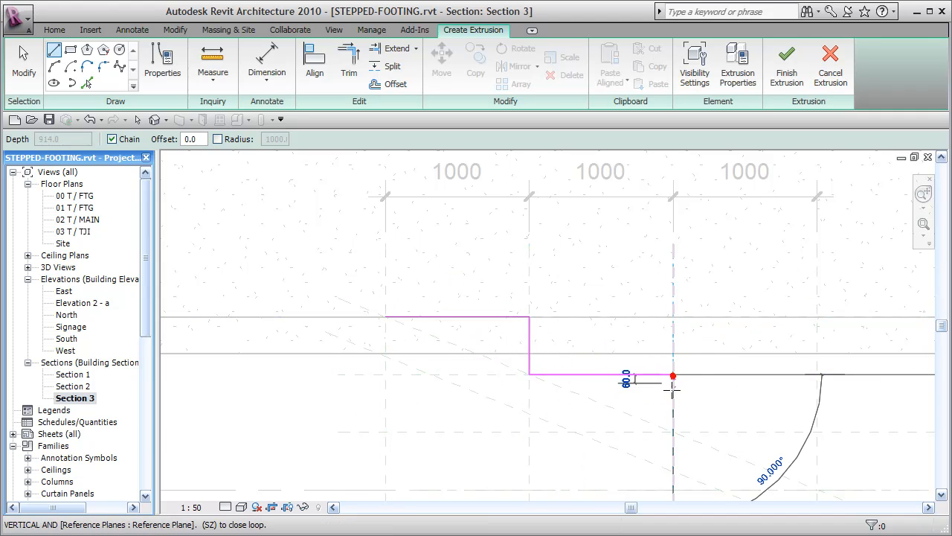
click(673, 431)
mouse_move(711, 445)
middle_down()
mouse_move(610, 409)
mouse_move(579, 385)
middle_up()
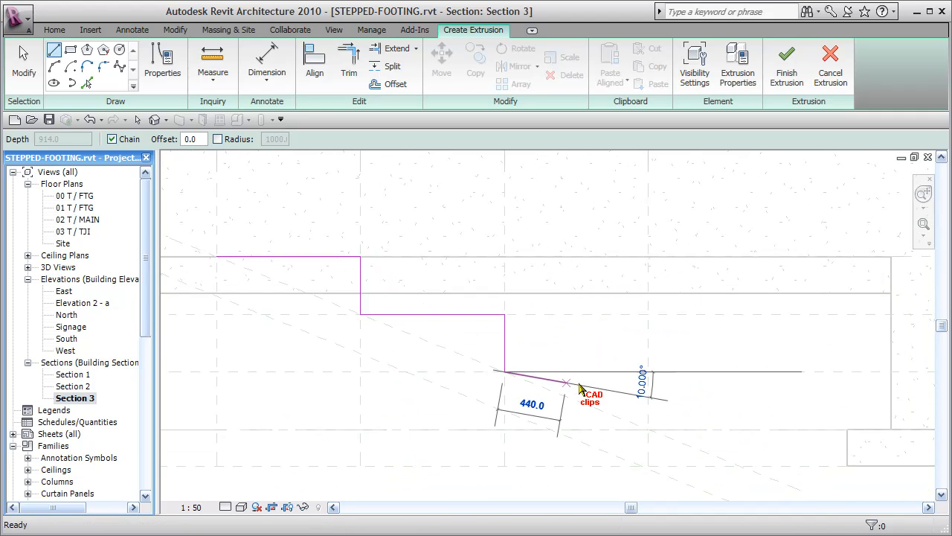
click(648, 371)
click(649, 429)
Step: Extend the profile 200 along 00 T / FTG, down to the lowest reference plane, and a short way back under the steps
click(677, 429)
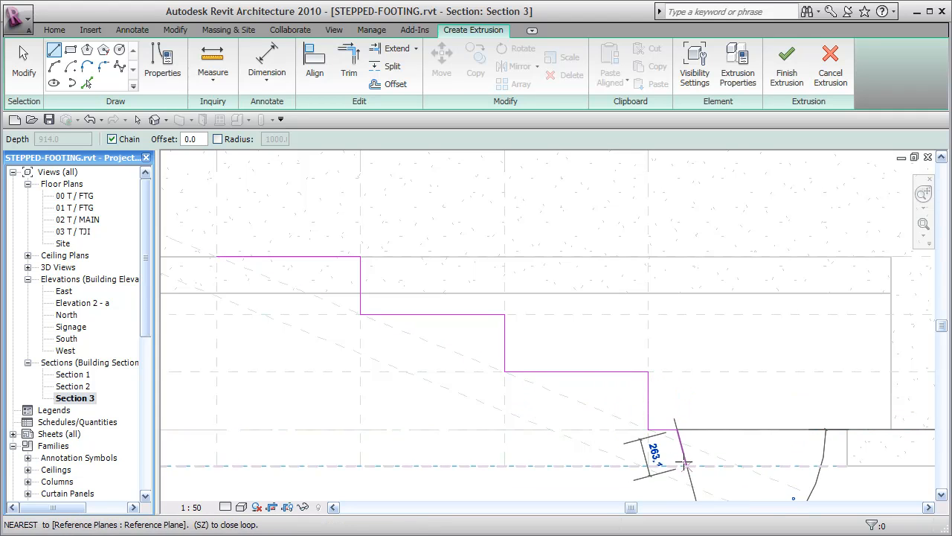
click(677, 465)
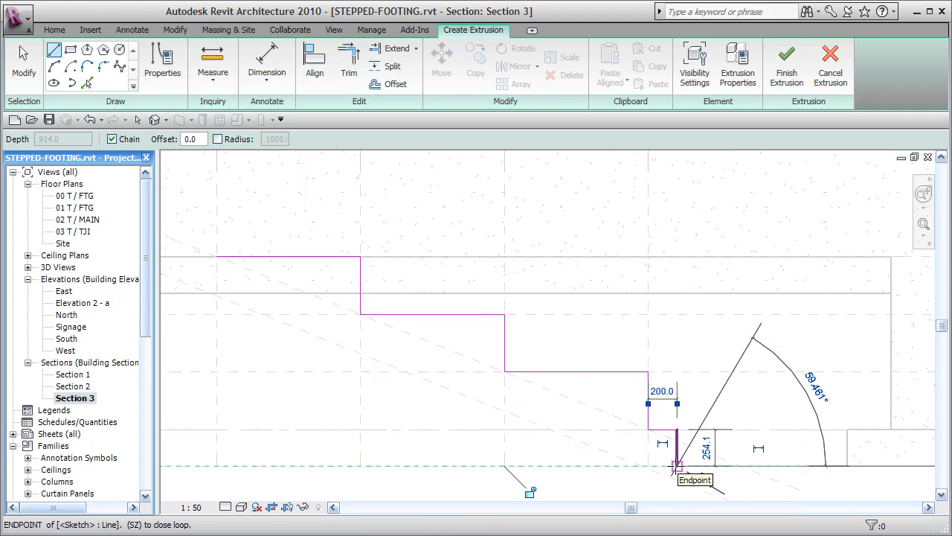
click(618, 466)
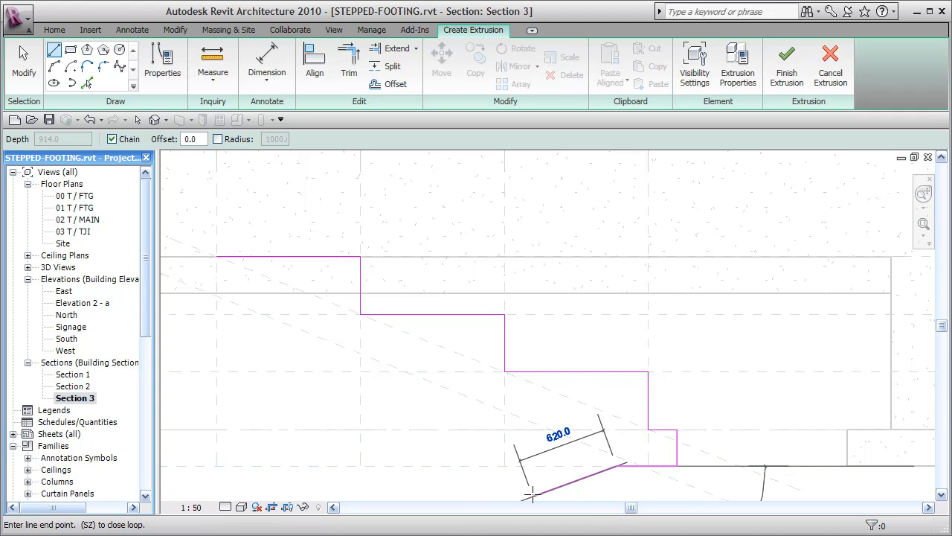
key(Escape)
Step: Add the footing's sloped underside to the sketch by picking the lower diagonal reference plane with Pick Lines
scroll(555, 453, down, 1)
middle_drag(551, 446, 619, 451)
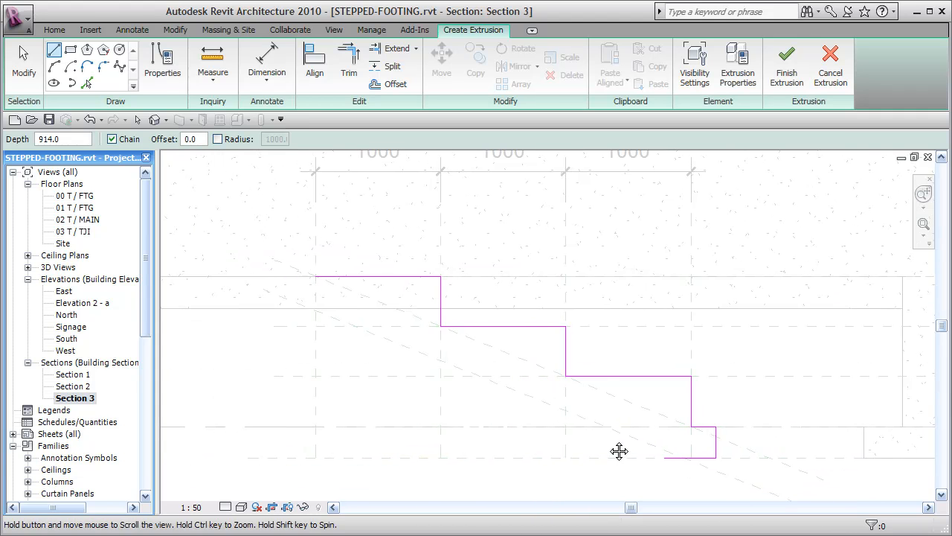
click(87, 84)
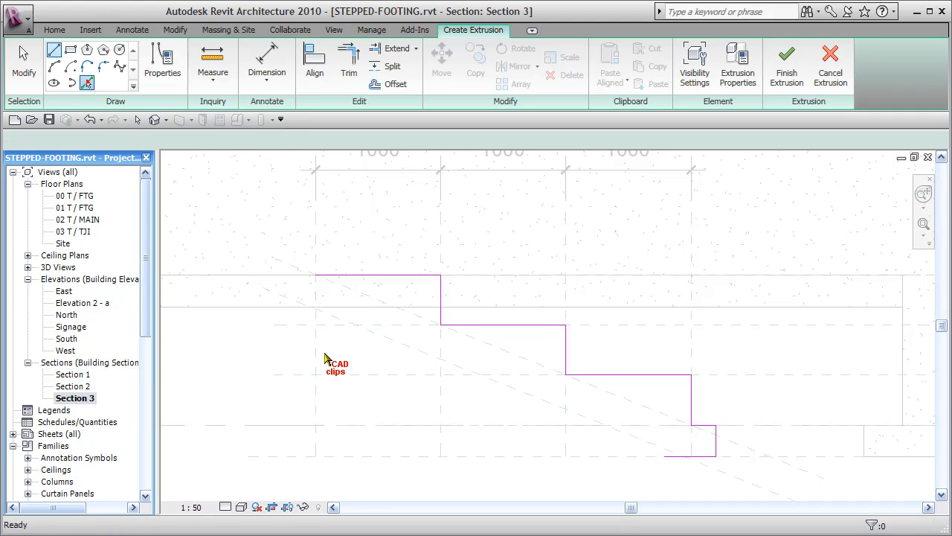
click(417, 352)
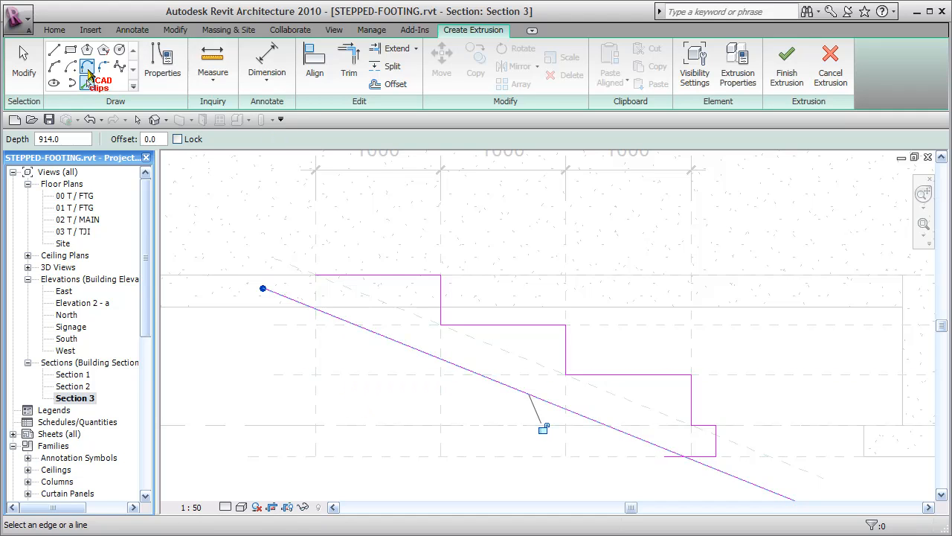
Step: Close the profile's upper end with a vertical line about 254 long up to 01 T / FTG, trimmed to a corner with the top line
click(54, 49)
click(291, 305)
click(292, 276)
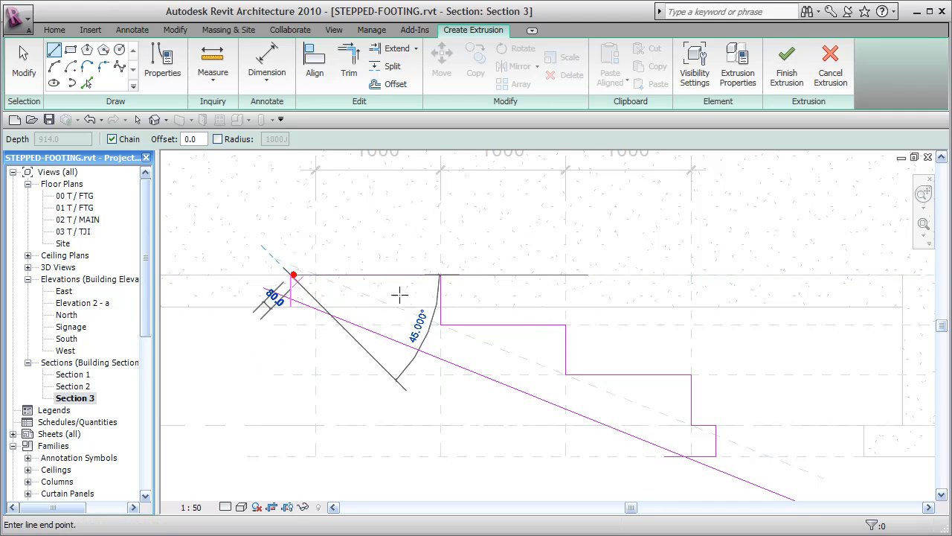
key(Escape)
key(Escape)
key(Escape)
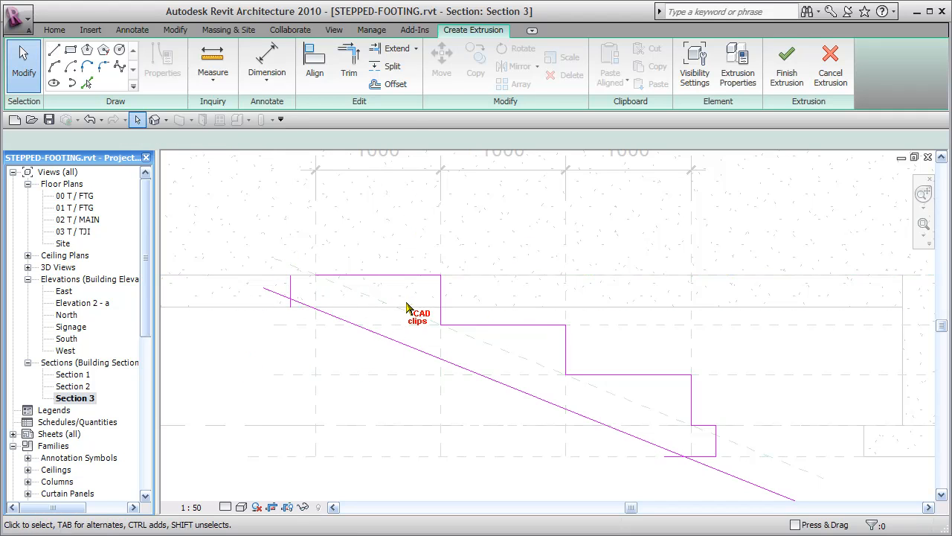
click(349, 63)
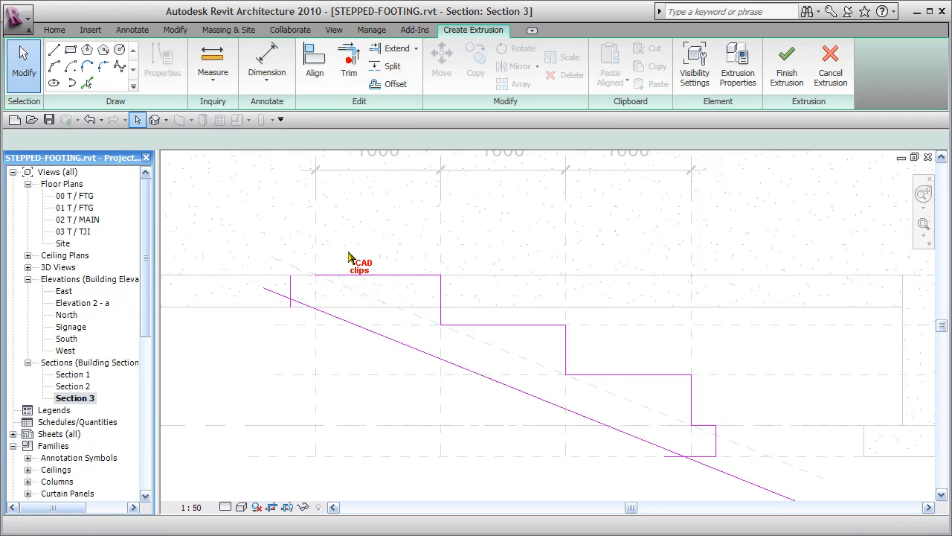
click(337, 276)
click(295, 287)
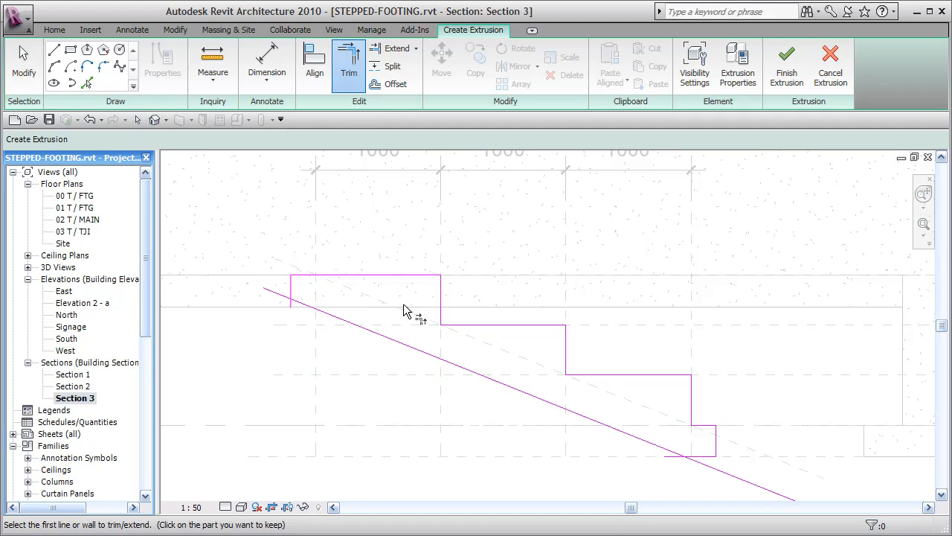
Step: Draw a line about 320 long from the end line's foot along the existing footing's underside and trim it to the sloped line
click(54, 49)
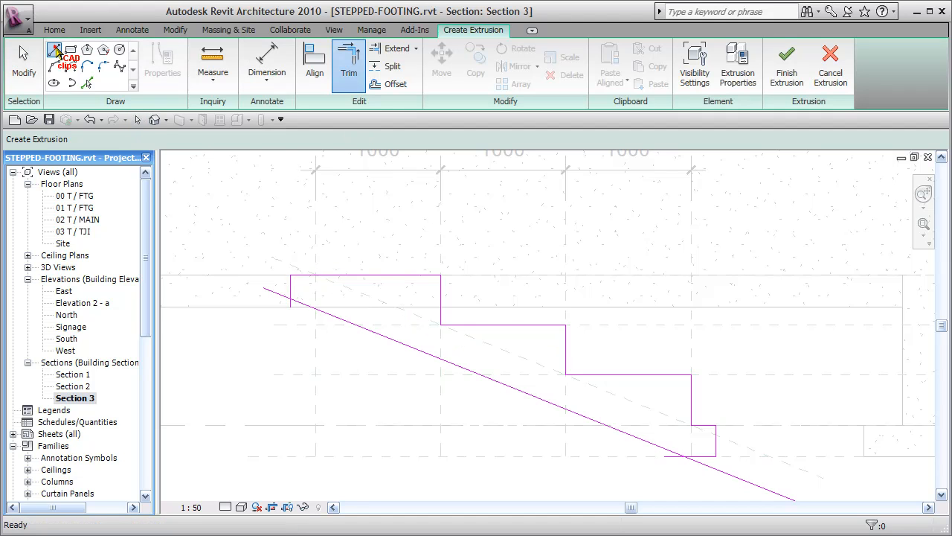
click(290, 306)
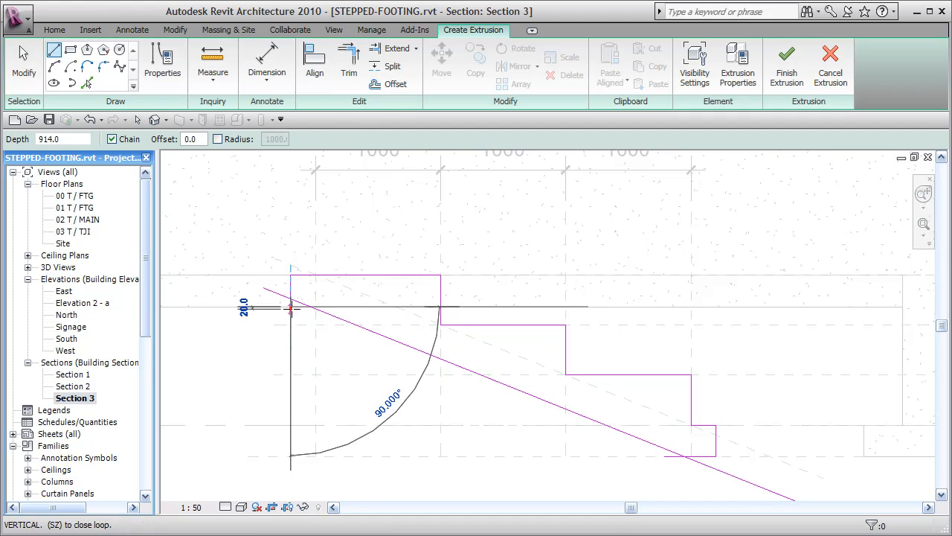
click(331, 306)
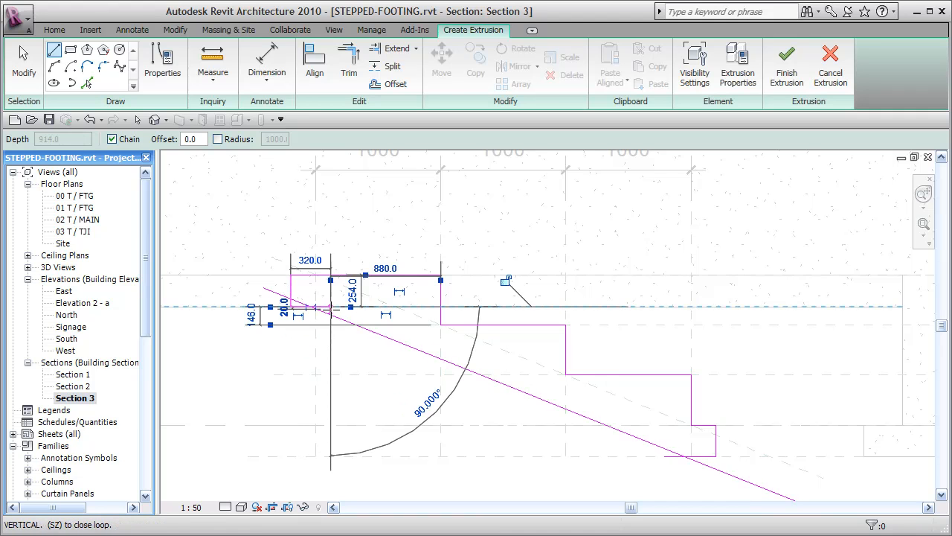
click(348, 60)
click(304, 307)
click(330, 318)
Step: Trim the sloped underside and the short line on the lowest reference plane to a corner, closing the profile
scroll(325, 361, down, 1)
click(606, 434)
click(655, 444)
scroll(581, 506, down, 1)
middle_drag(581, 506, 543, 462)
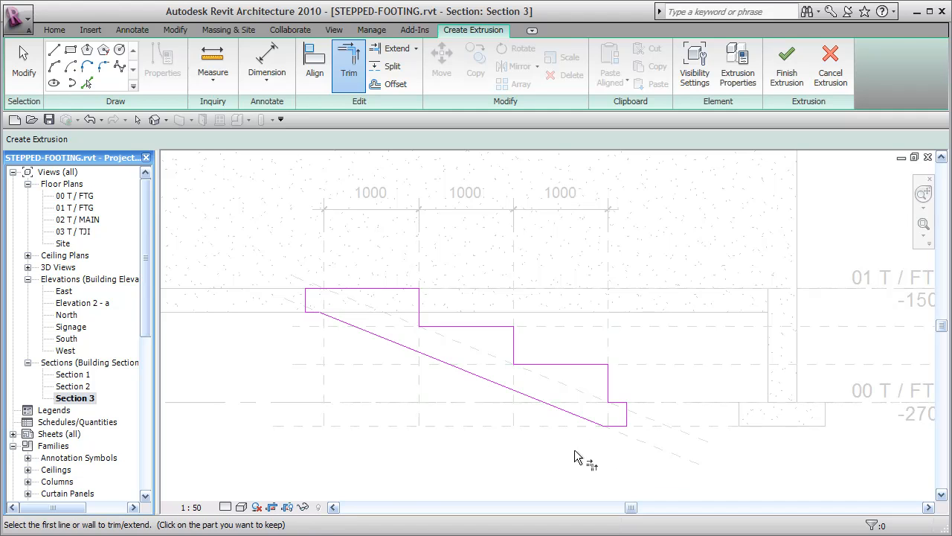
Step: Review the Extrusion End and Extrusion Start values in the extrusion's properties against the footing profile
scroll(568, 444, down, 1)
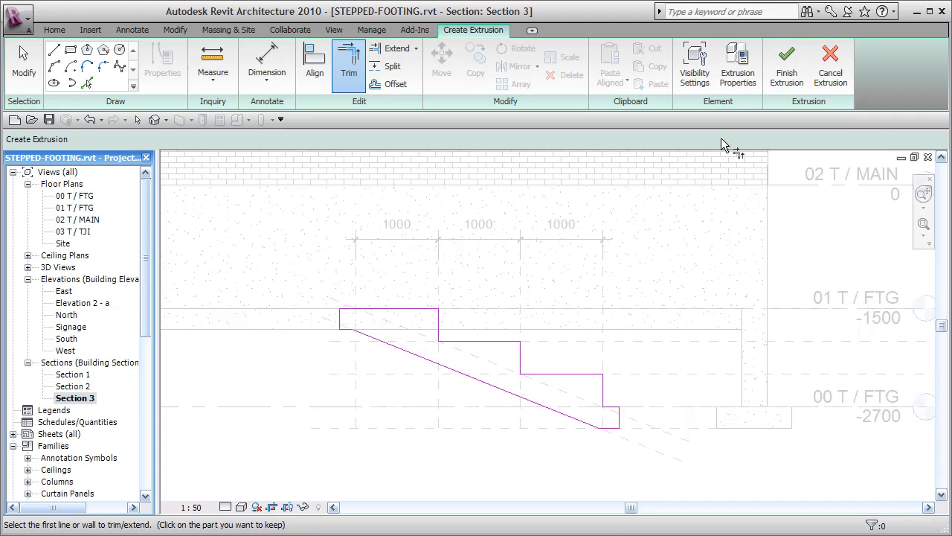
click(739, 66)
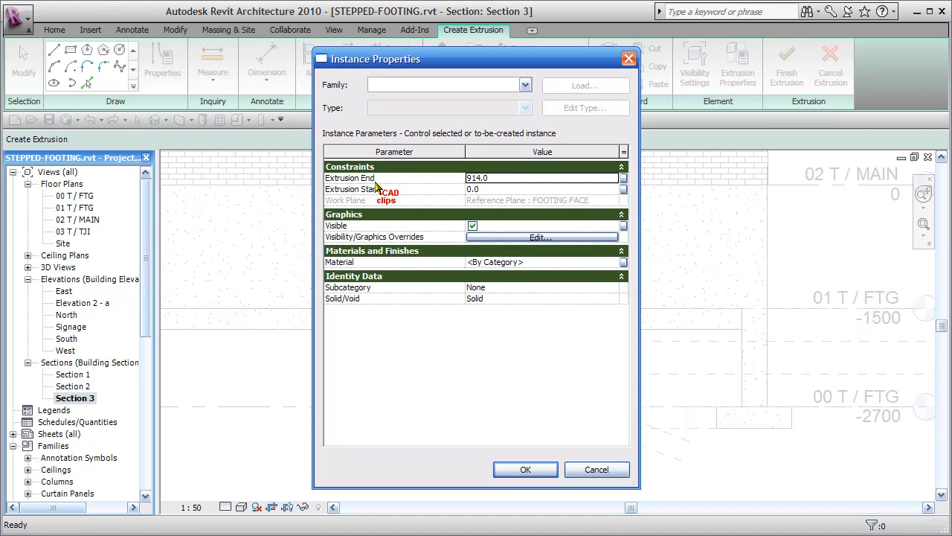
click(505, 177)
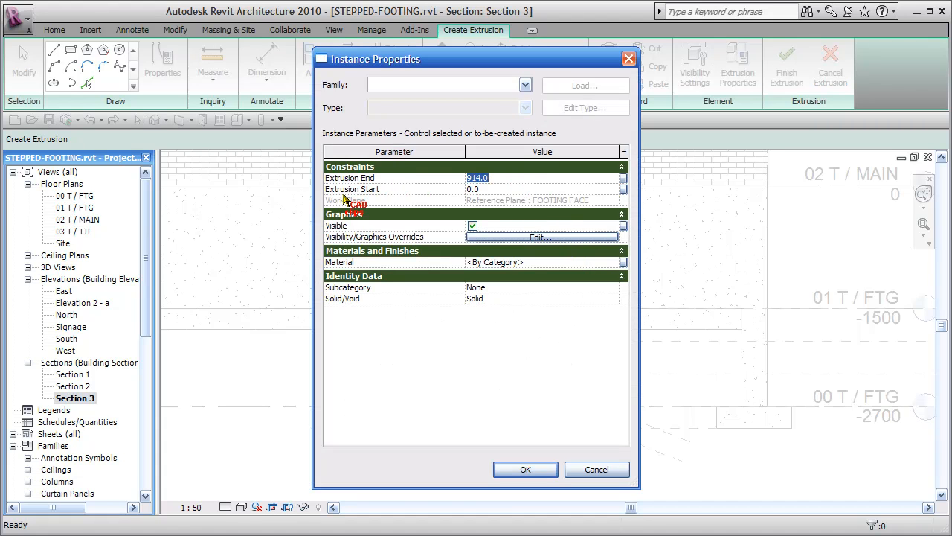
click(505, 177)
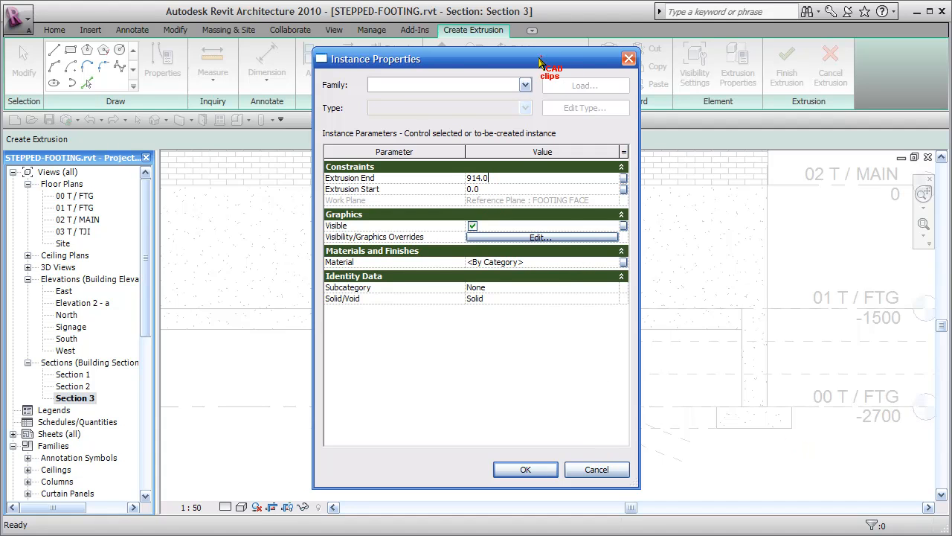
drag(540, 62, 342, 77)
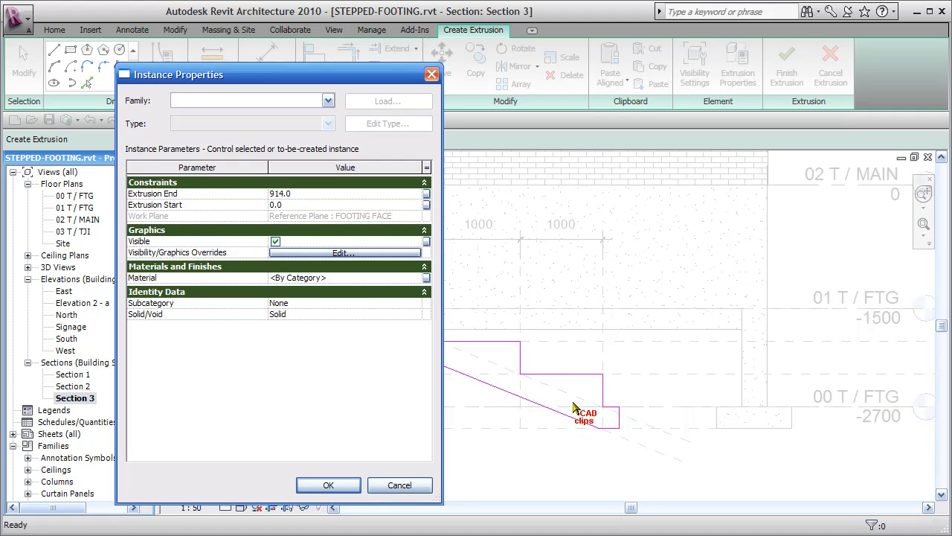
click(328, 484)
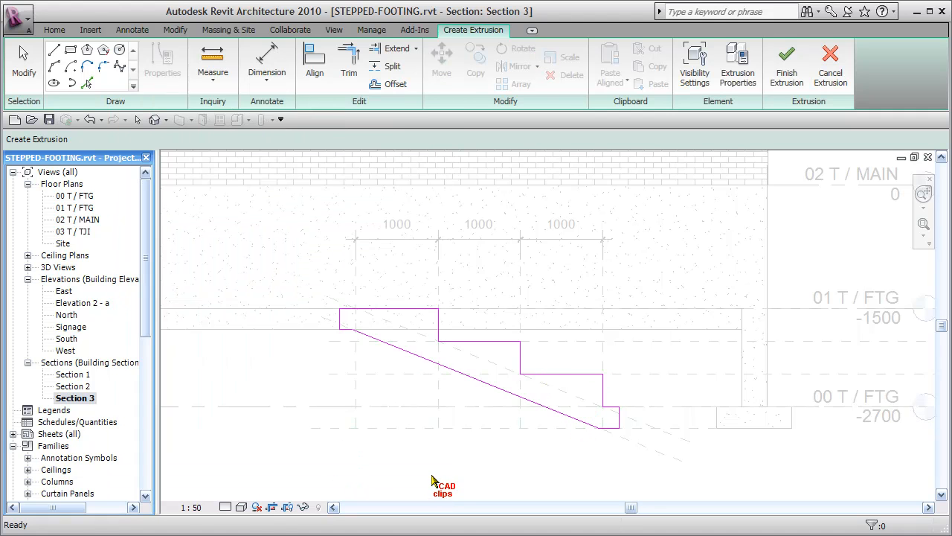
Step: Finish the extrusion sketch, deselect the resulting solid, and finish the in-place model
key(t)
key(r)
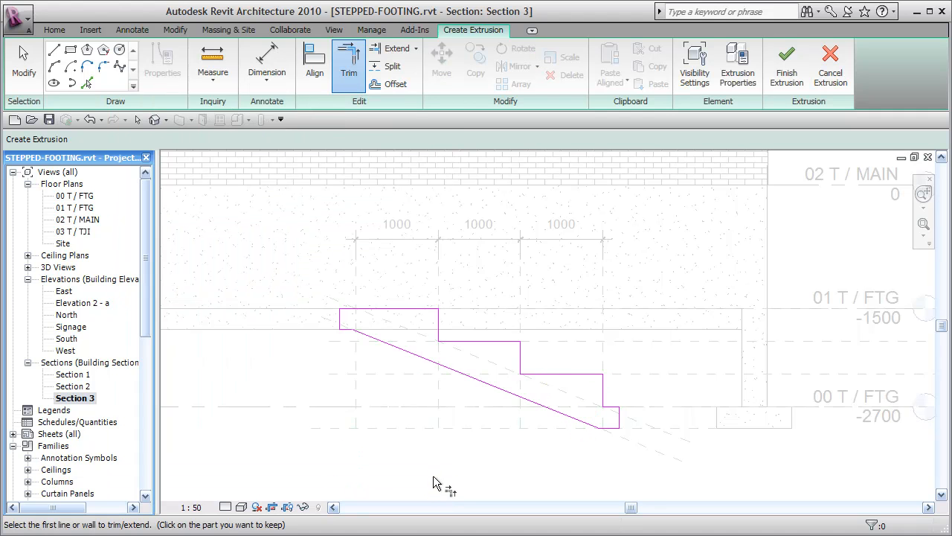
click(789, 71)
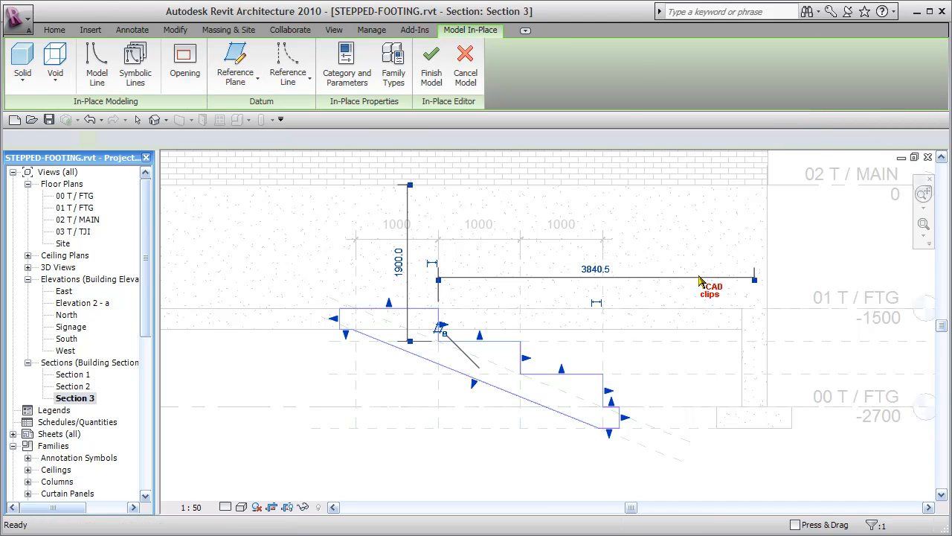
click(704, 232)
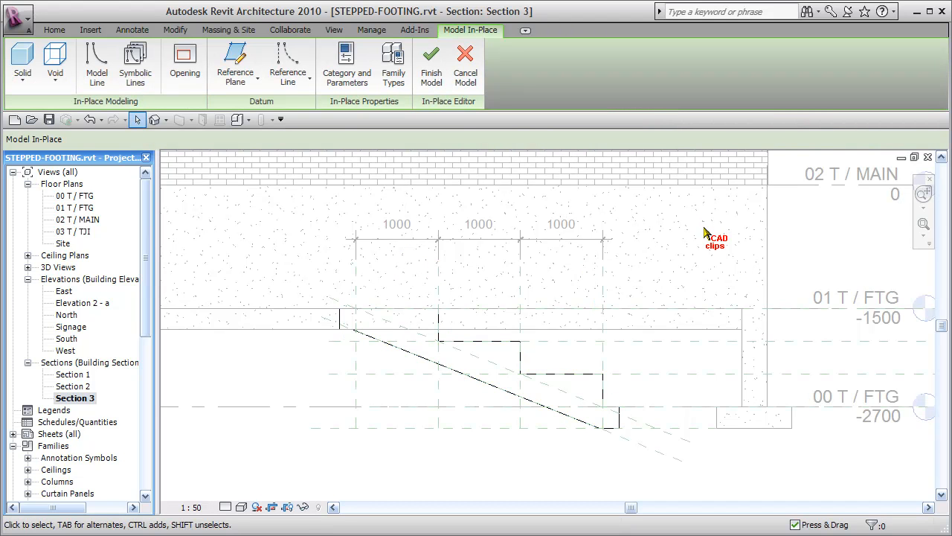
click(433, 68)
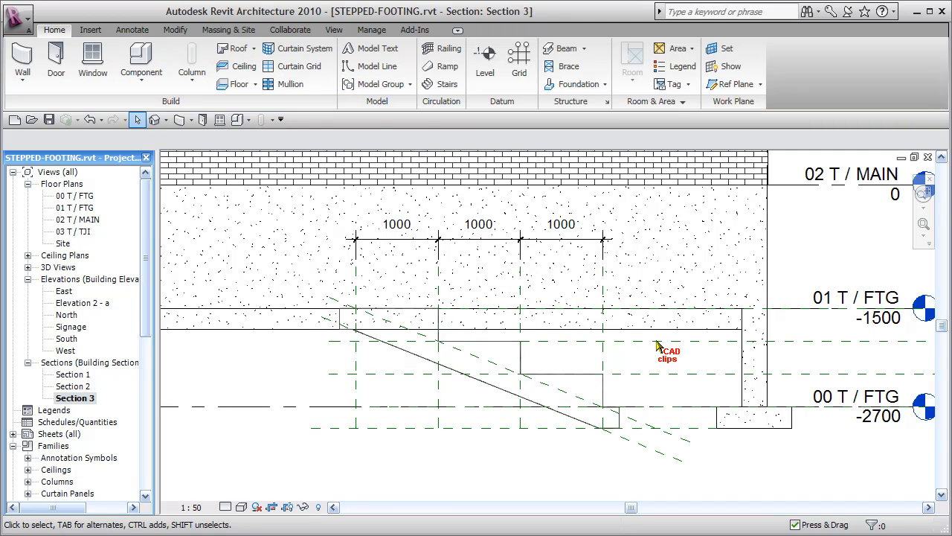
Step: Open the default 3D view and examine the stepped footing beneath the foundation wall up close
click(154, 119)
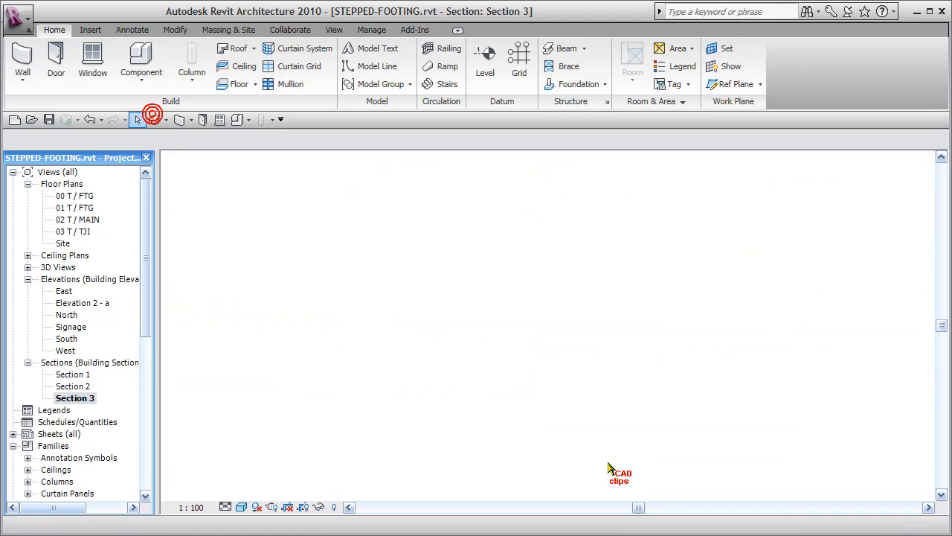
scroll(517, 442, up, 3)
middle_drag(517, 442, 588, 476)
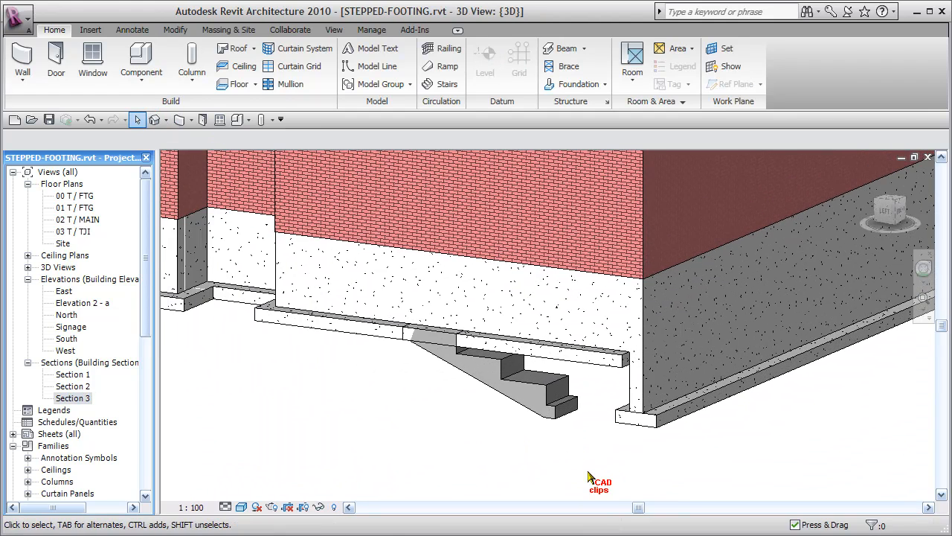